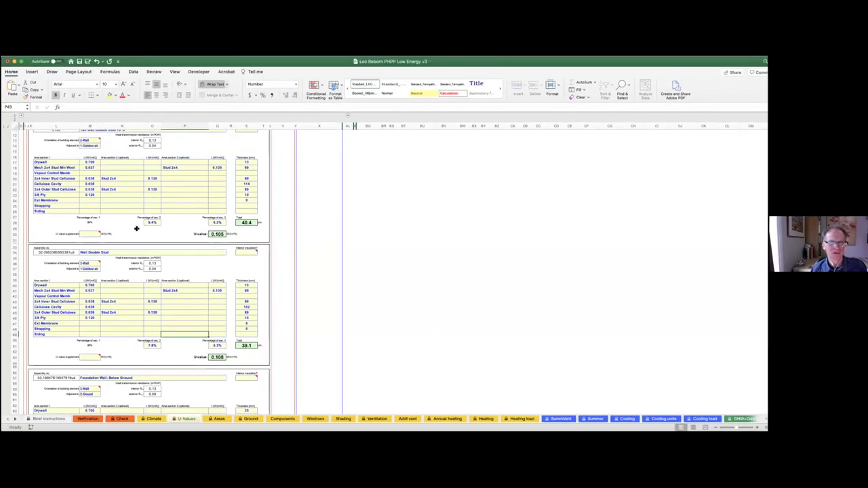
- Compare the two double stud wall assemblies in the U-Values sheet with the area inputs in the Areas sheet
scroll(134, 234, "up", 2)
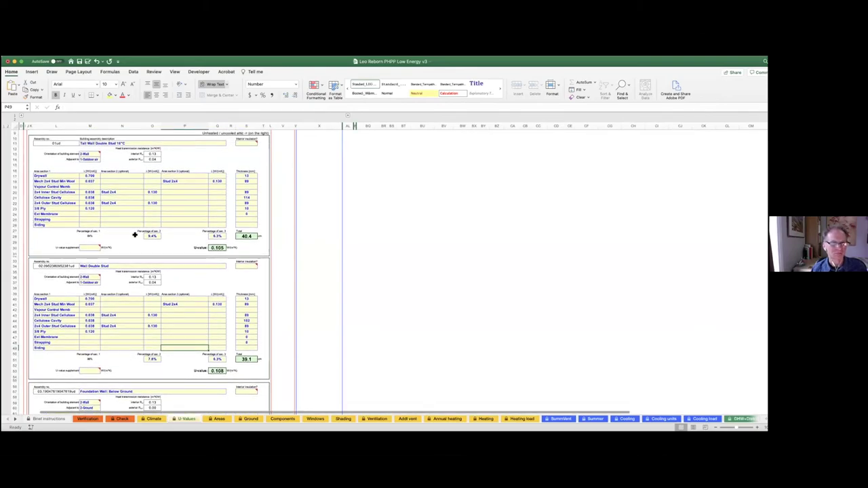
scroll(135, 235, "down", 1)
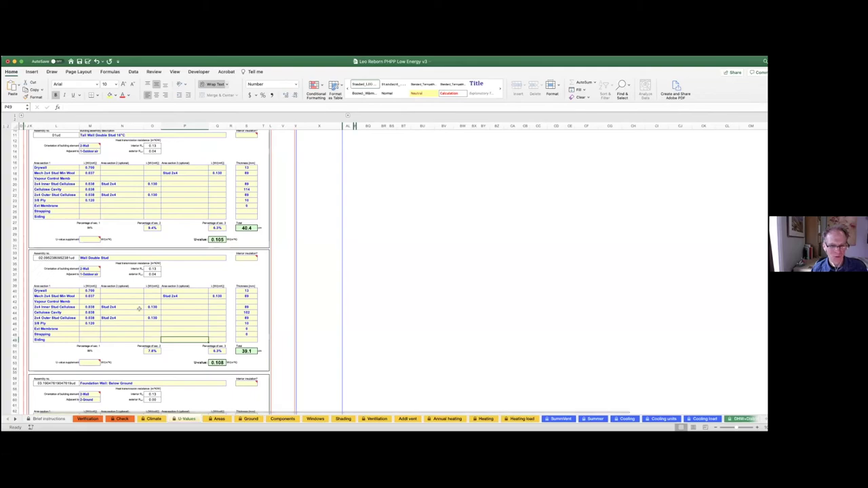
left_click(220, 419)
scroll(217, 243, "up", 1)
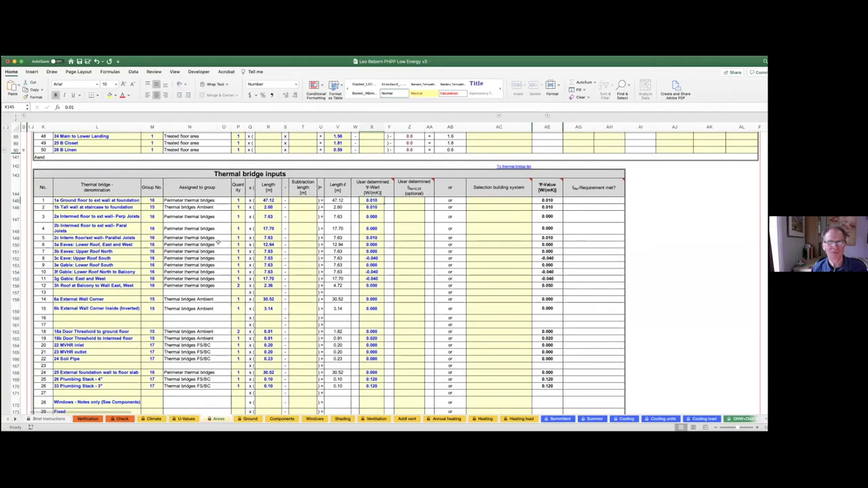
scroll(217, 243, "up", 20)
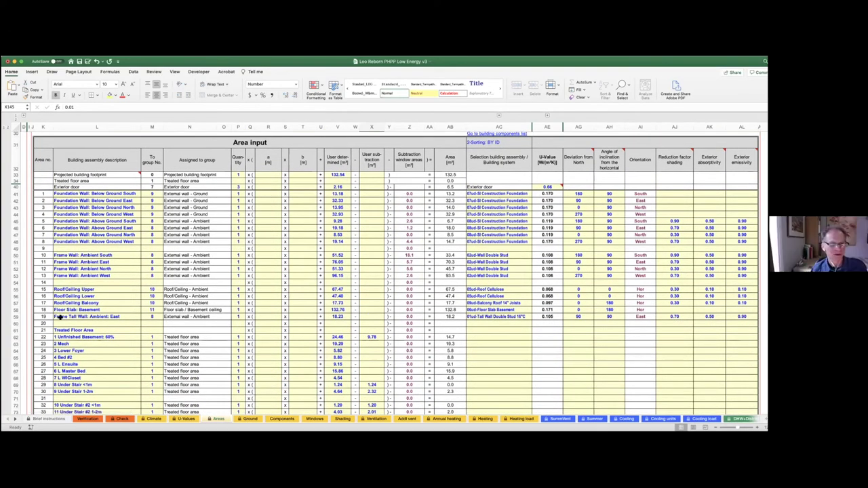
left_click(186, 419)
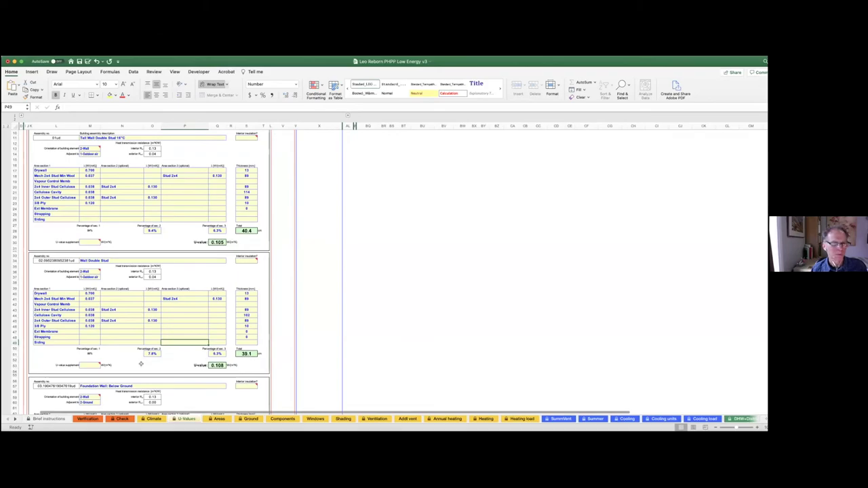
scroll(141, 364, "down", 1)
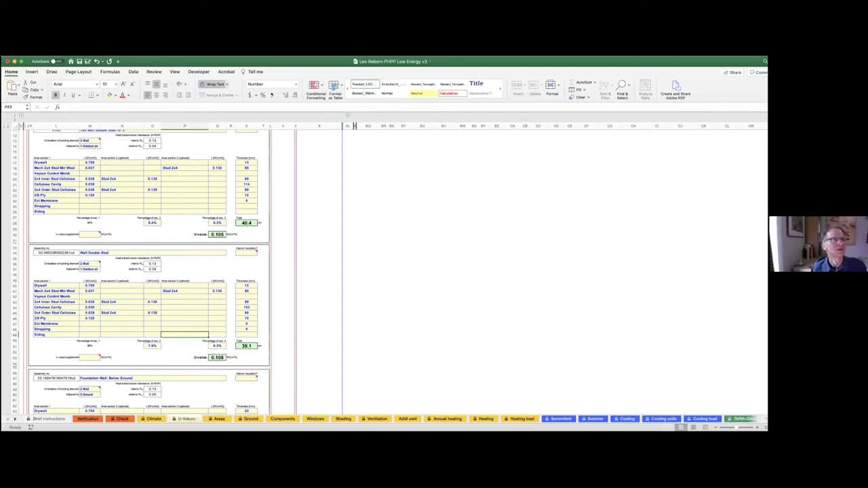
- Set the zoom of the U-Values sheet to 150%
left_click(354, 126)
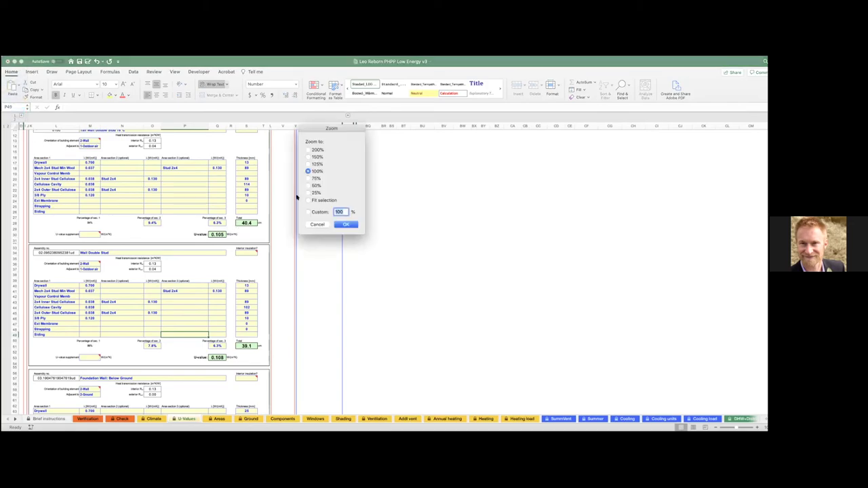
left_click(308, 157)
left_click(342, 224)
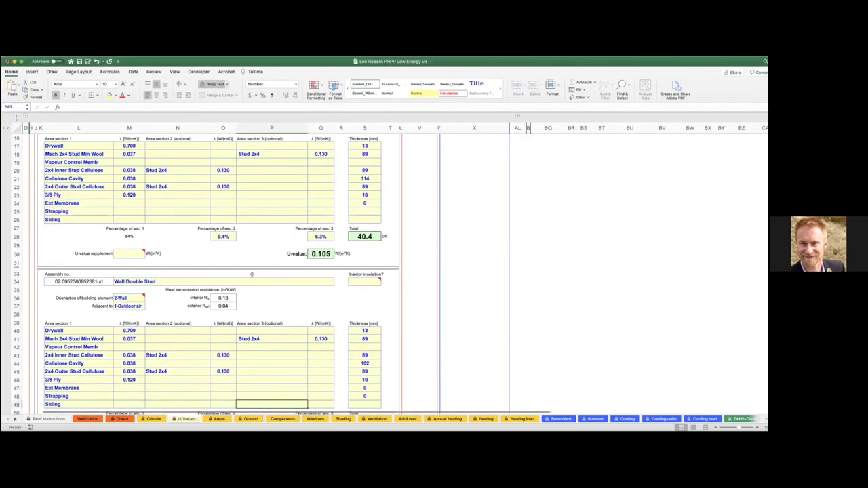
- Examine the Wall Double Stud and Foundation Wall: Below Ground assemblies, checking which assemblies the Areas sheet assigns to the foundation walls
scroll(192, 310, "down", 5)
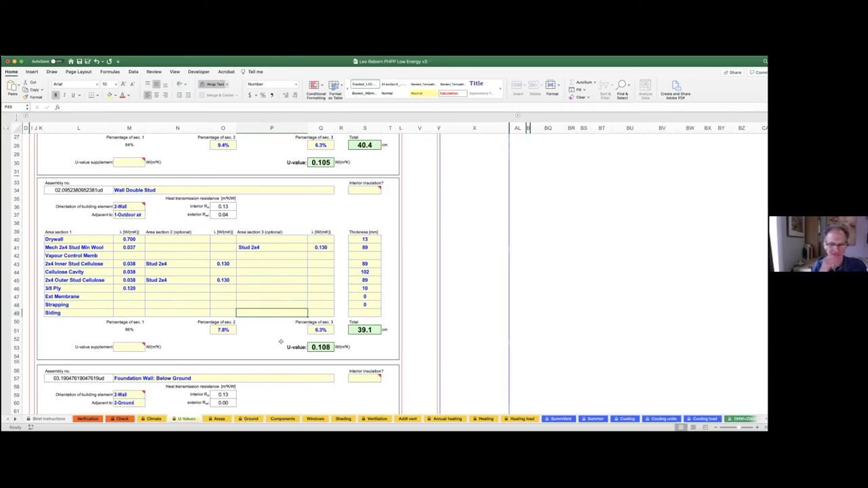
scroll(280, 341, "down", 1)
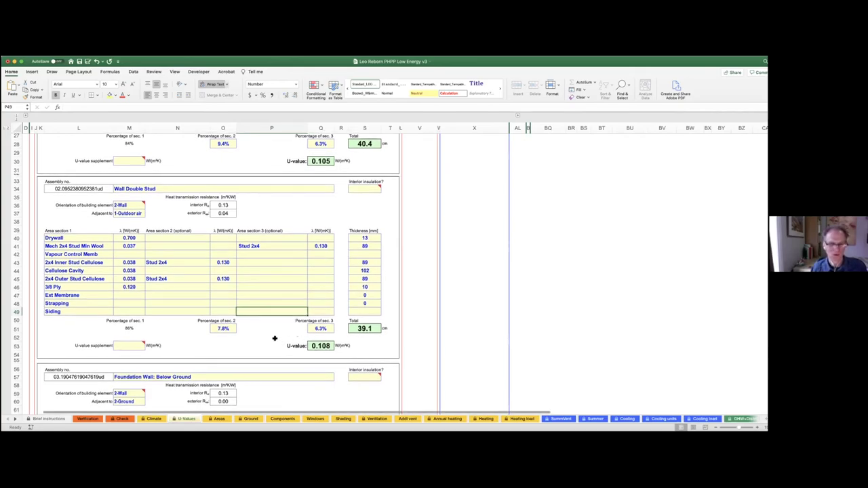
scroll(275, 338, "down", 5)
scroll(274, 338, "down", 8)
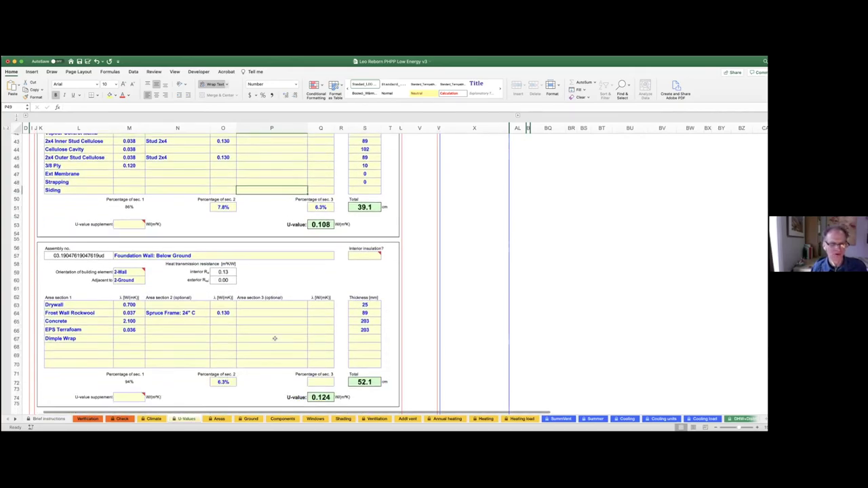
scroll(180, 306, "down", 1)
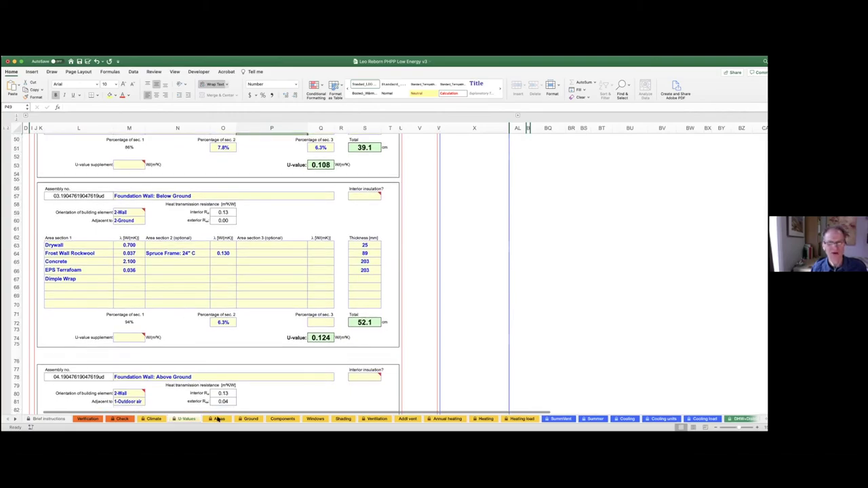
left_click(218, 418)
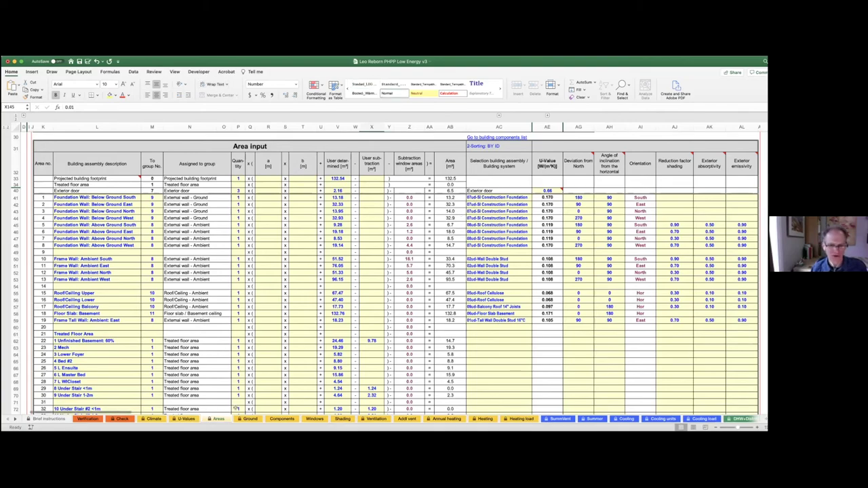
left_click(186, 418)
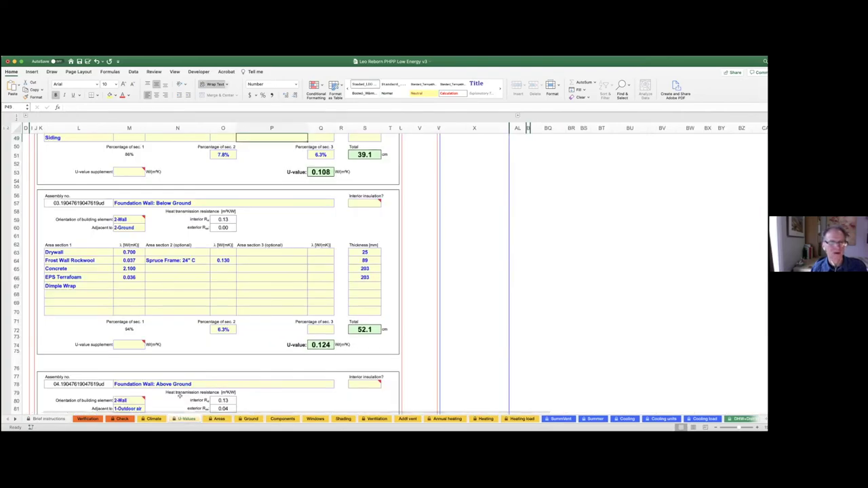
- Examine the remaining U-Values assemblies down to the two SI Construction Foundation walls, including their EPS and steel stud layers
scroll(177, 369, "down", 2)
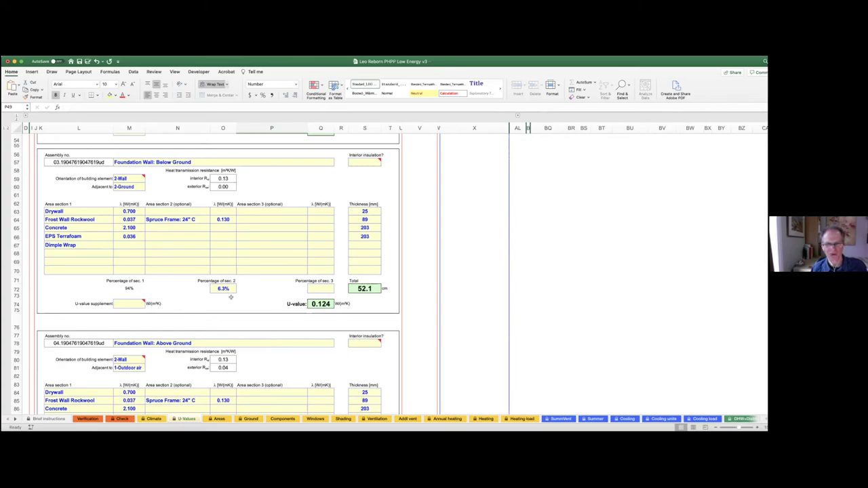
scroll(316, 281, "down", 5)
scroll(230, 297, "down", 15)
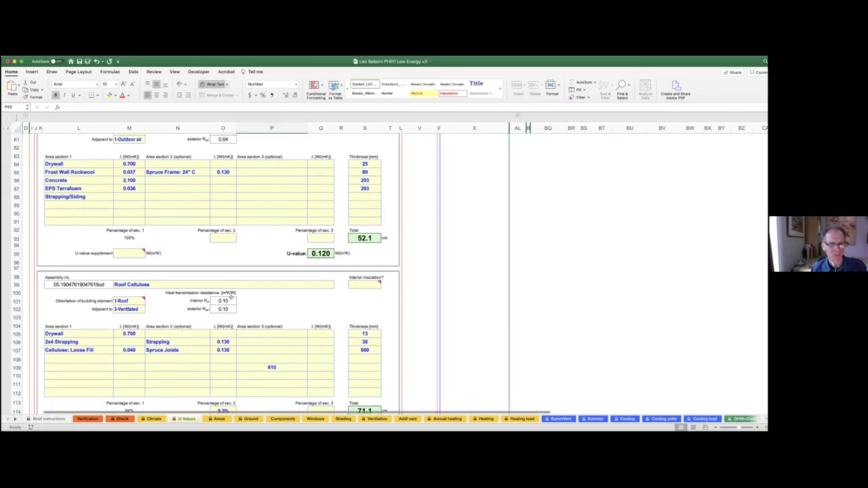
scroll(231, 297, "down", 6)
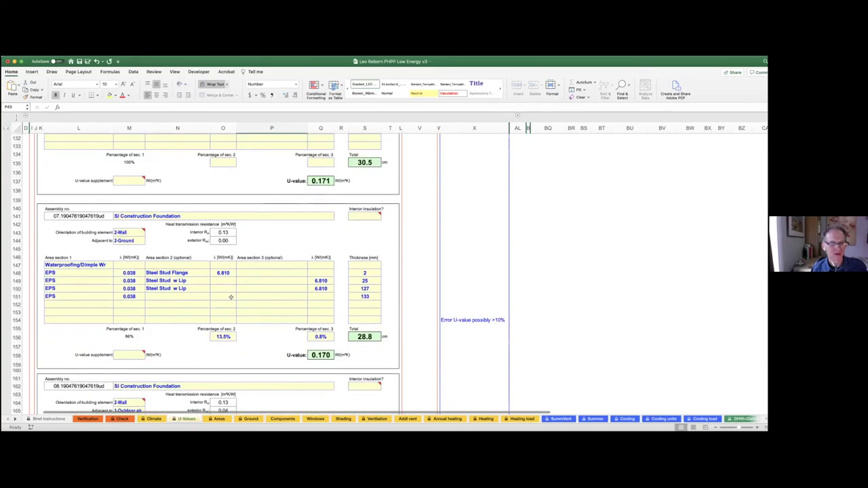
scroll(231, 297, "down", 2)
scroll(230, 297, "down", 3)
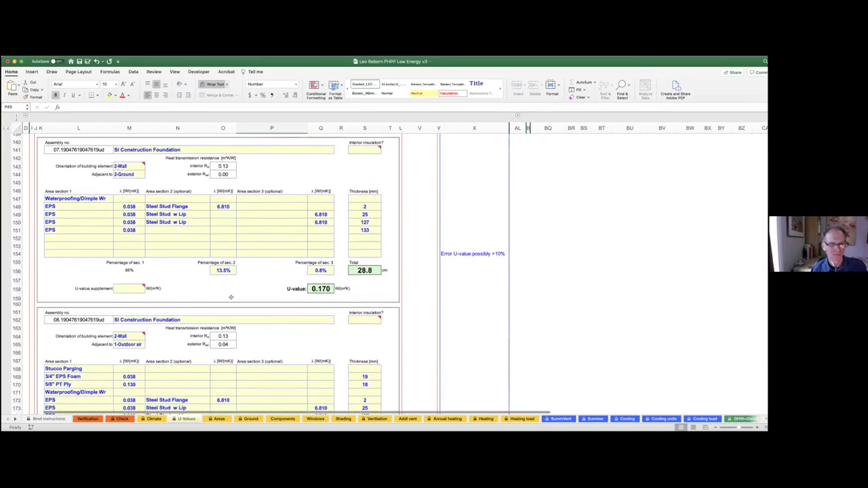
scroll(231, 297, "up", 2)
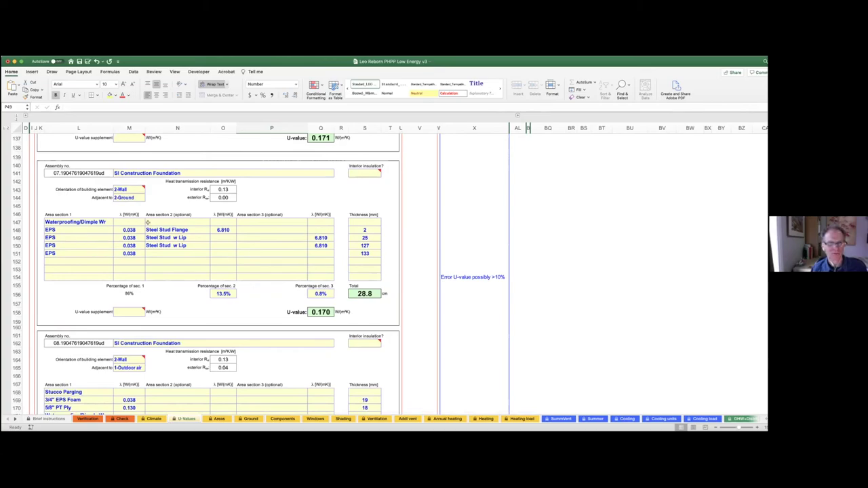
scroll(132, 259, "down", 1)
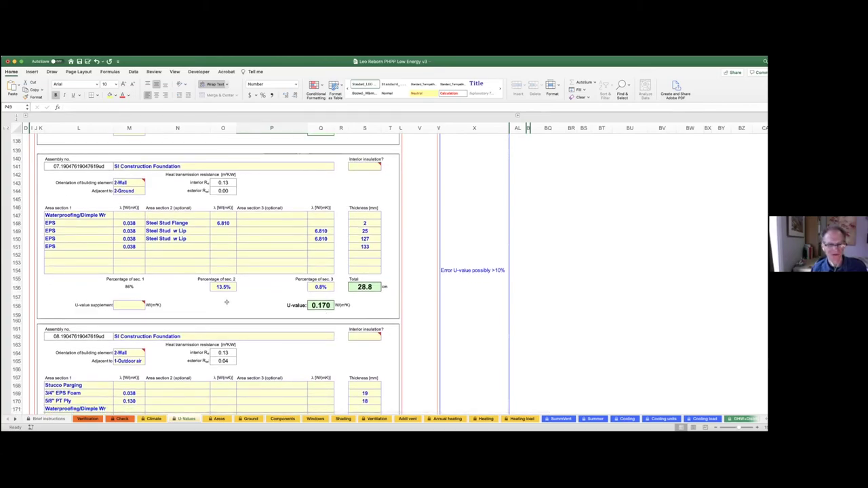
scroll(227, 301, "down", 5)
scroll(227, 302, "down", 1)
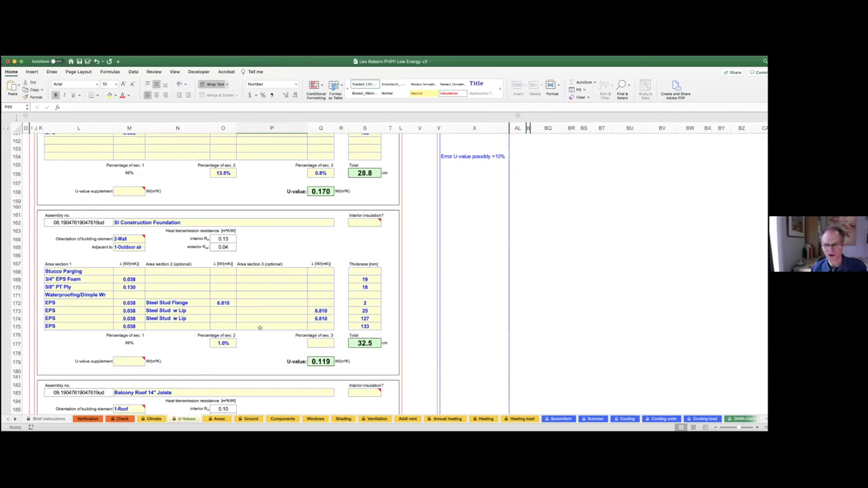
scroll(90, 296, "up", 1)
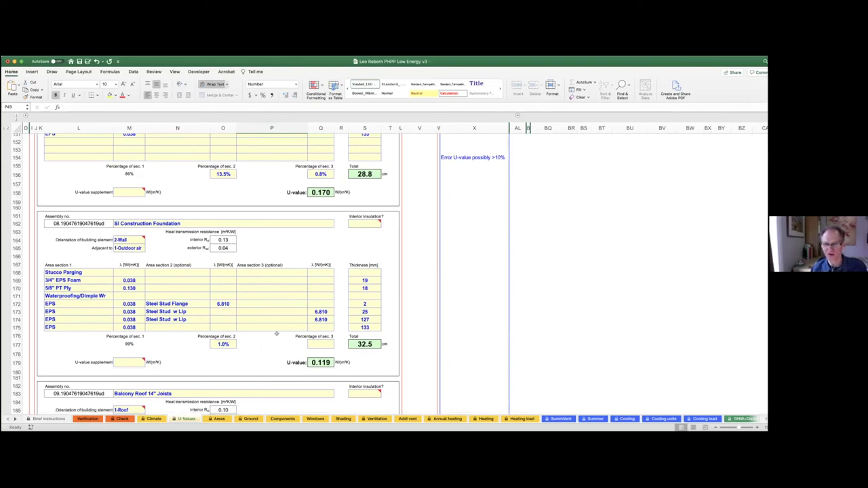
scroll(246, 318, "up", 1)
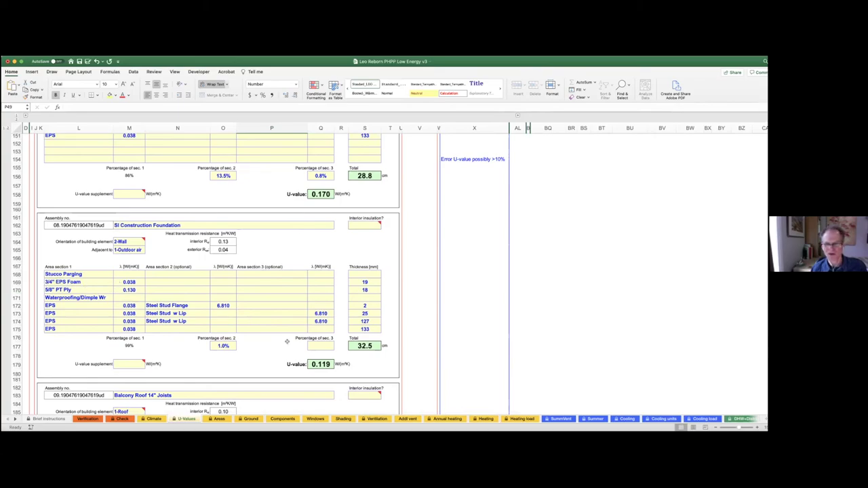
- Go back up through the roof and foundation assemblies to review the layers and section percentages of Wall Double Stud
scroll(290, 320, "up", 5)
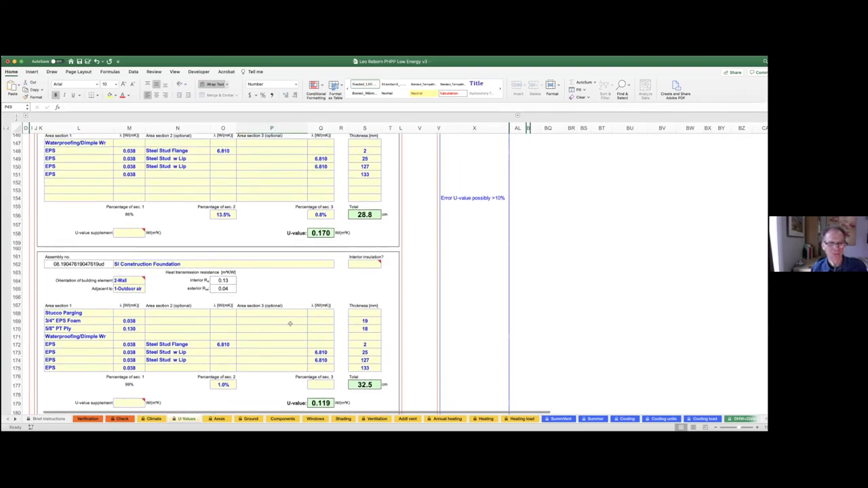
scroll(289, 323, "up", 10)
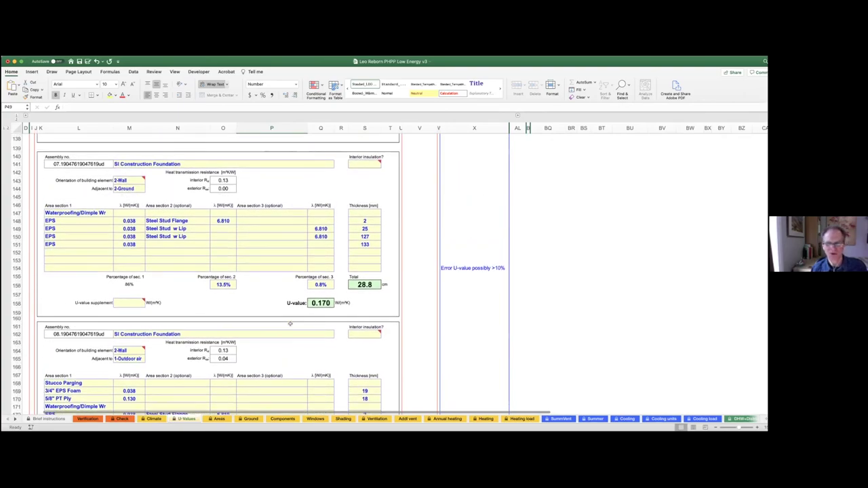
scroll(289, 324, "up", 12)
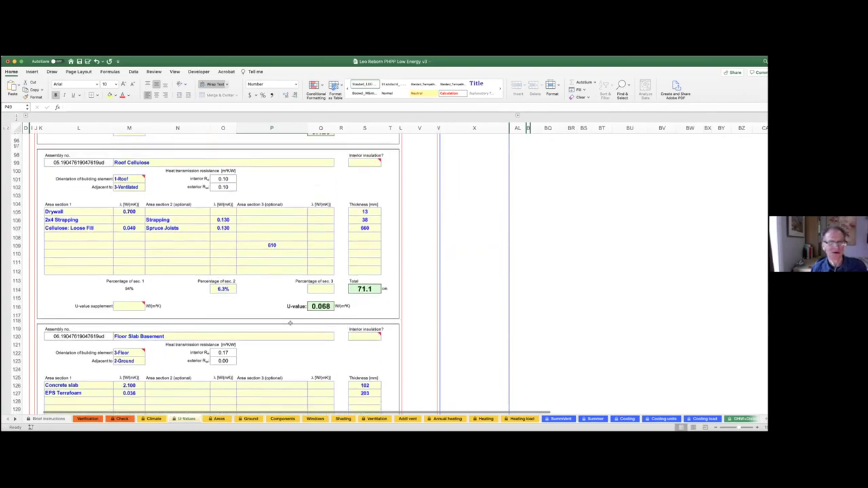
scroll(290, 323, "up", 6)
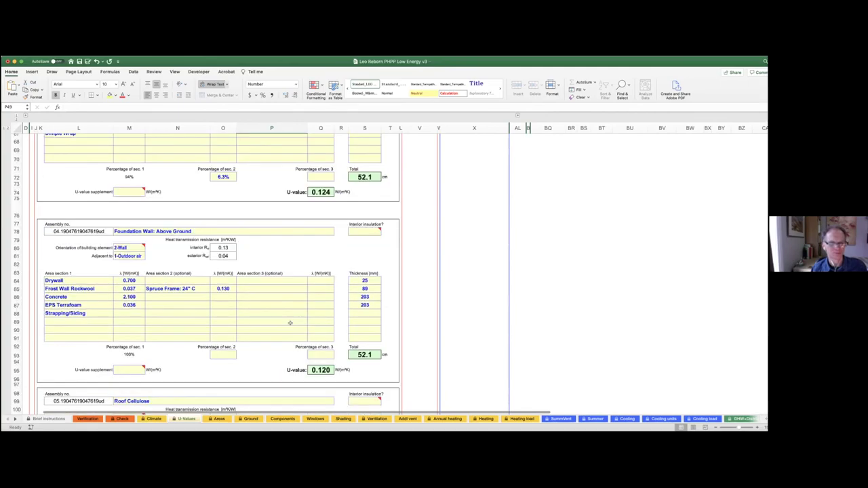
scroll(290, 323, "up", 5)
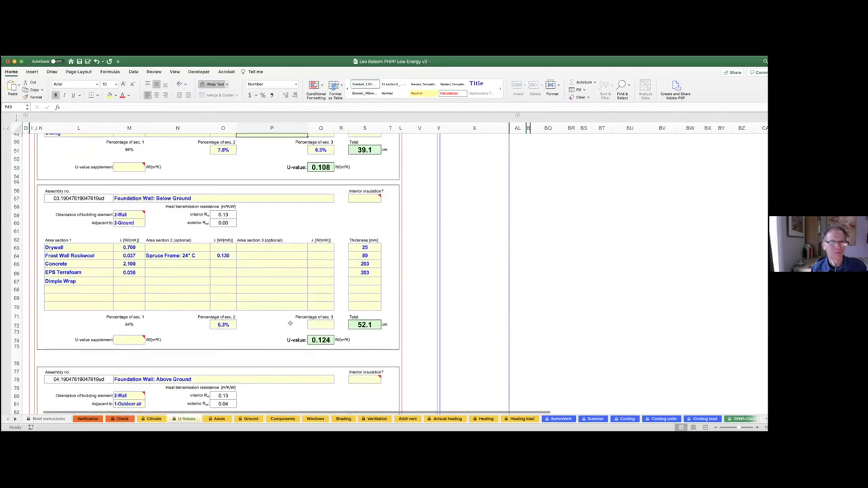
scroll(290, 324, "up", 6)
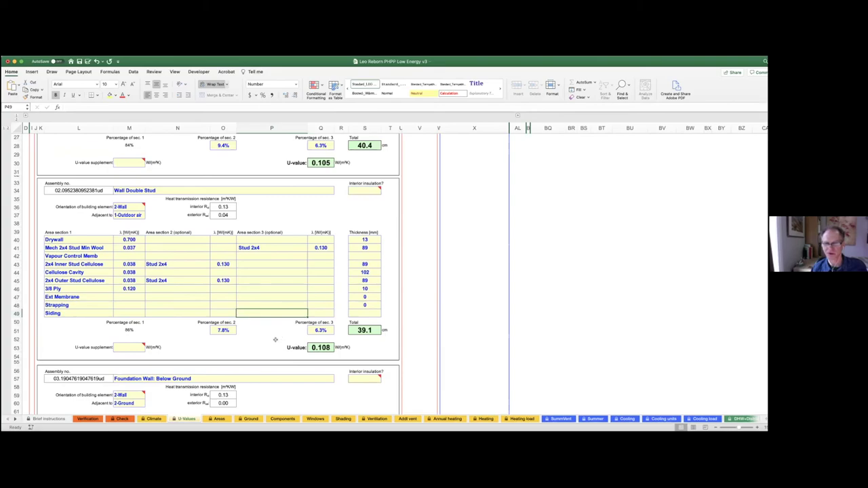
scroll(273, 341, "down", 1)
scroll(273, 341, "up", 1)
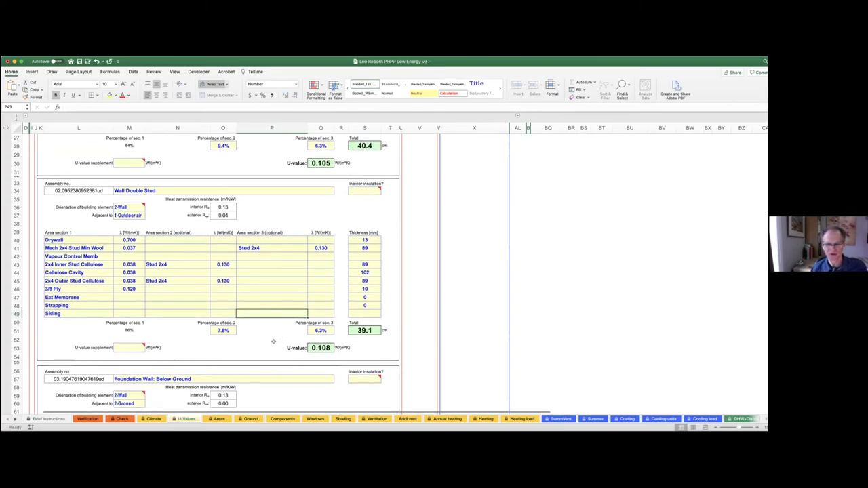